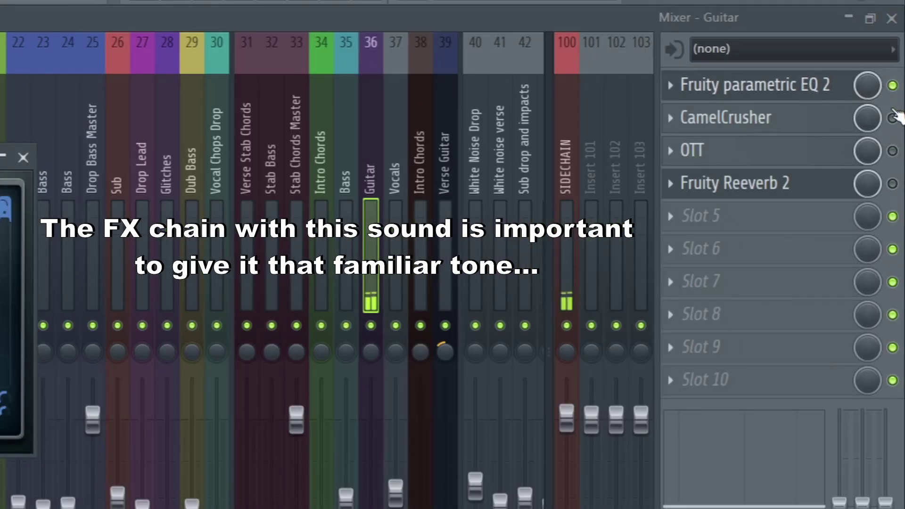
Enable the CamelCrusher effect on the Guitar mixer track
click(893, 118)
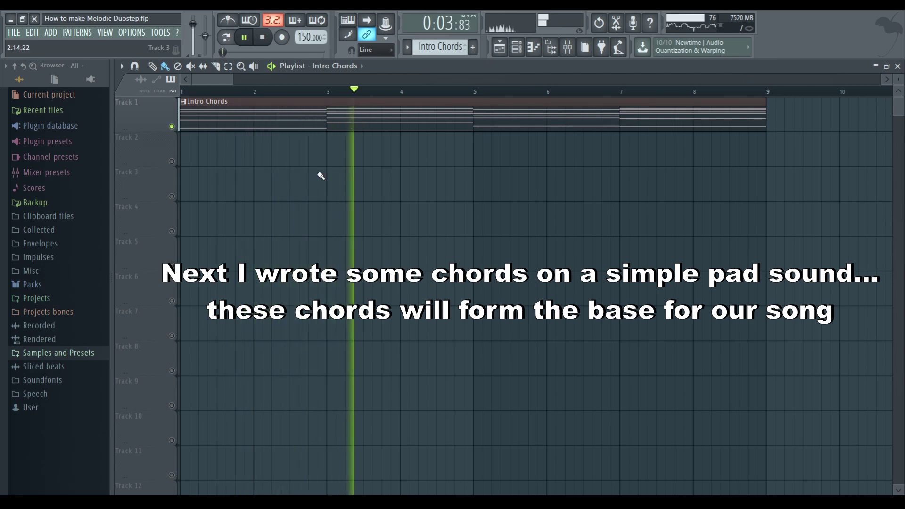
Open the Intro Chords pattern in the piano roll and examine its chord notes from the first bar
double_click(275, 115)
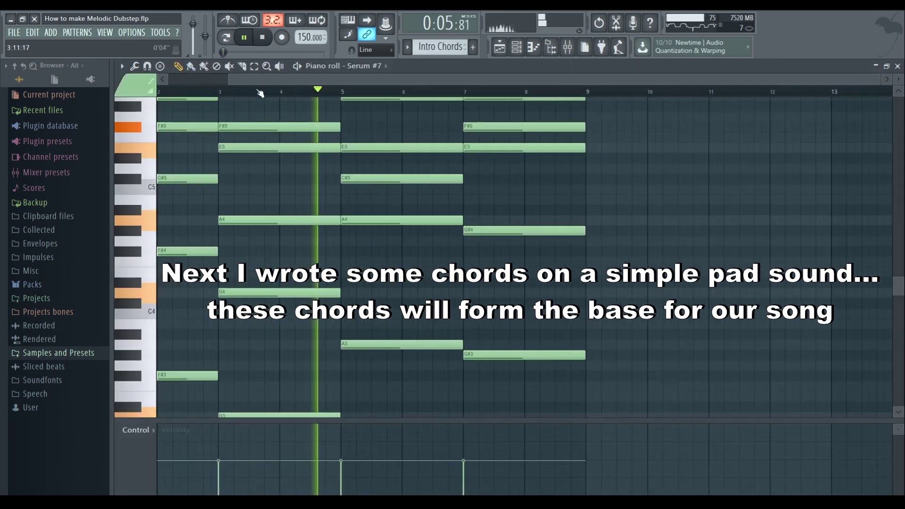
scroll(213, 80, left, 2)
scroll(222, 122, down, 1)
scroll(222, 122, up, 3)
scroll(222, 120, down, 3)
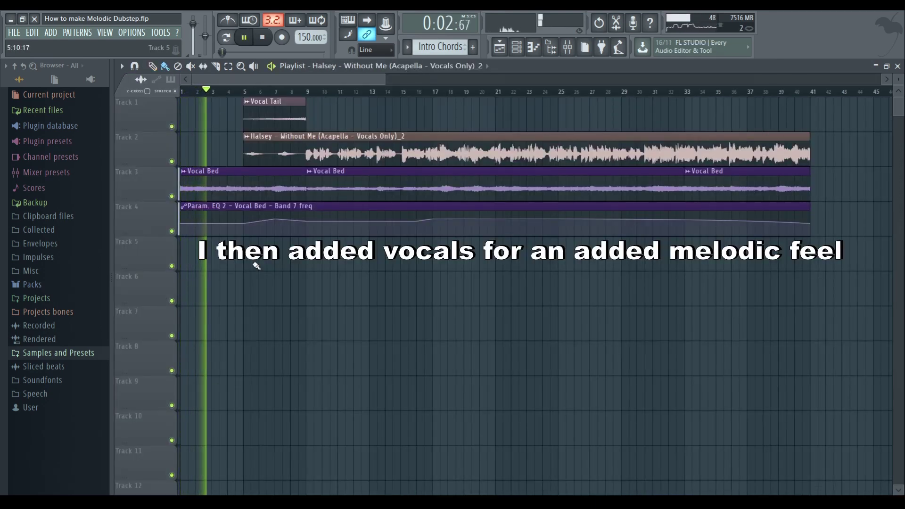
Solo the Vocal Bed track together with its EQ automation track to audition them, and restore all playlist tracks
right_click(172, 197)
click(173, 232)
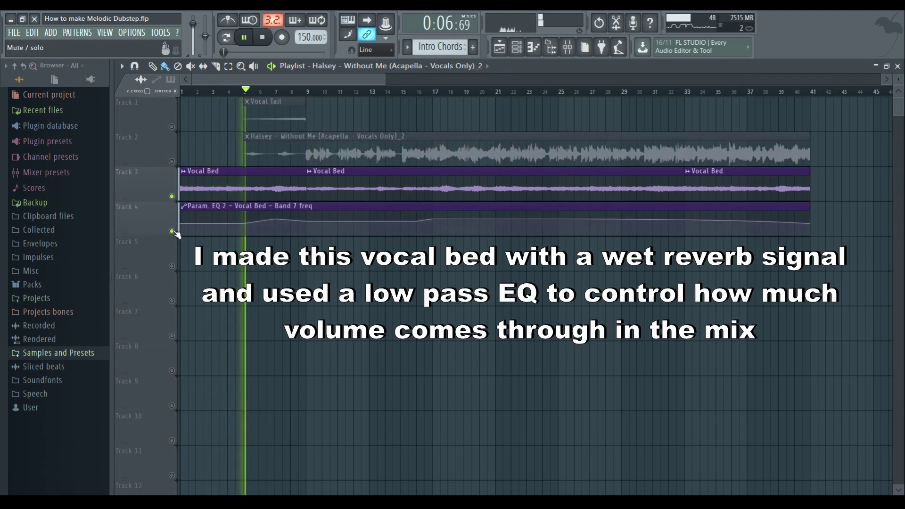
right_click(173, 232)
right_click(173, 232)
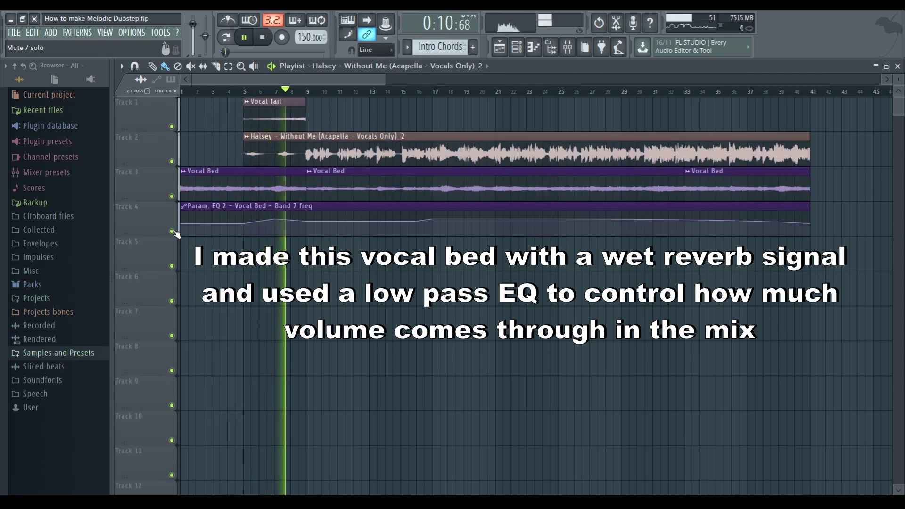
Audition the Vocal Tail track on its own, restore the other tracks and solo the Vocal Bed track
right_click(172, 126)
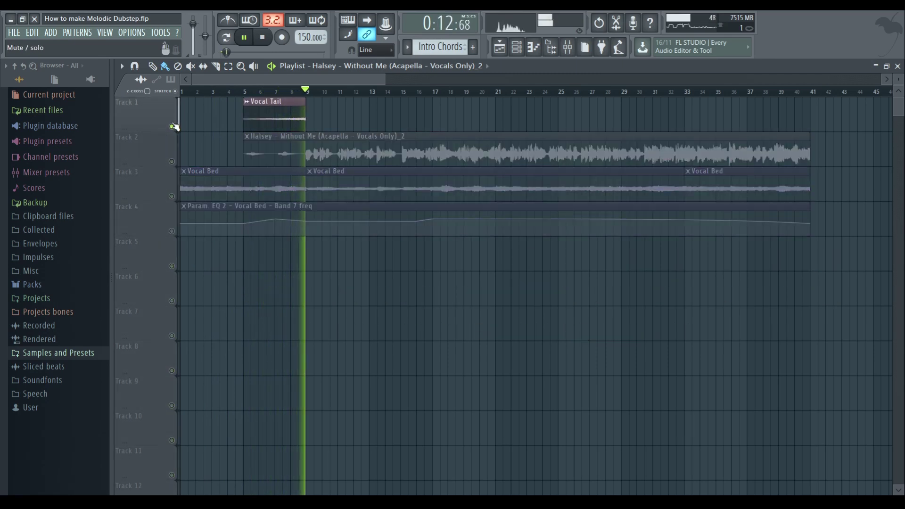
right_click(172, 126)
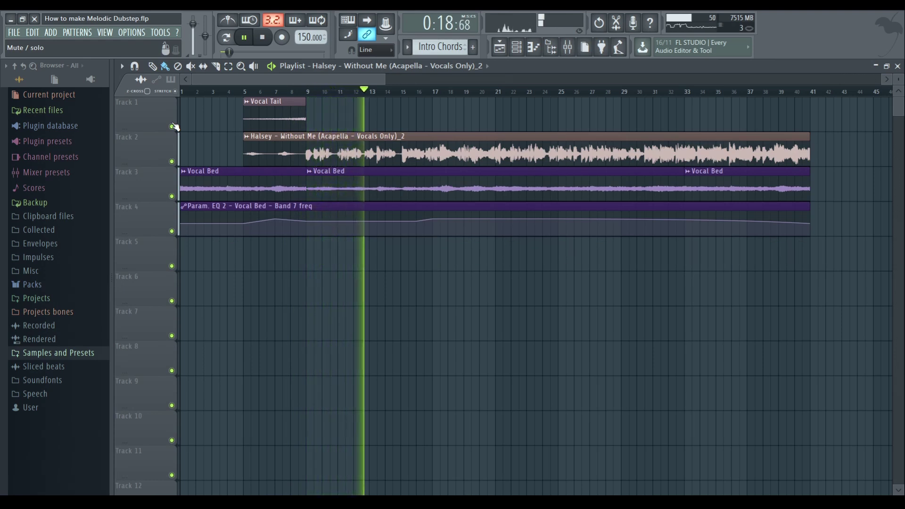
right_click(172, 197)
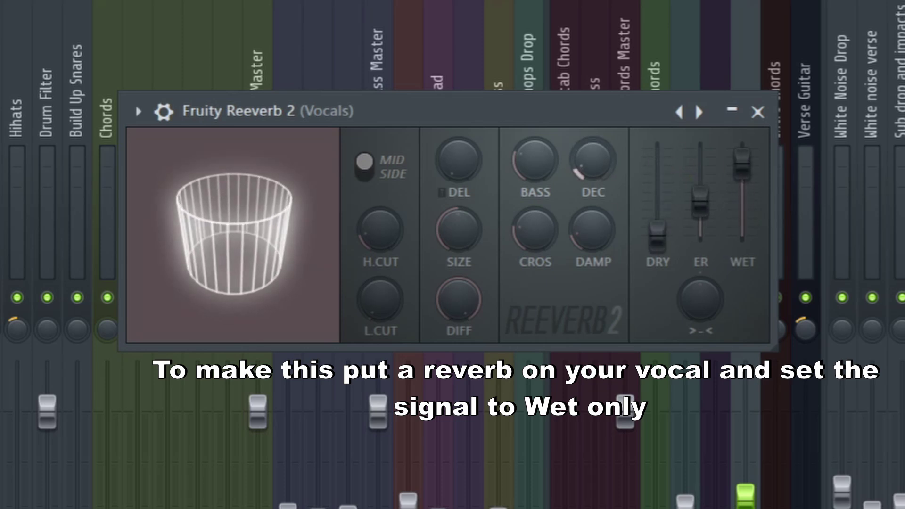
Lower the low cut of Fruity Reeverb 2 on the Vocals track
drag(380, 300, 381, 314)
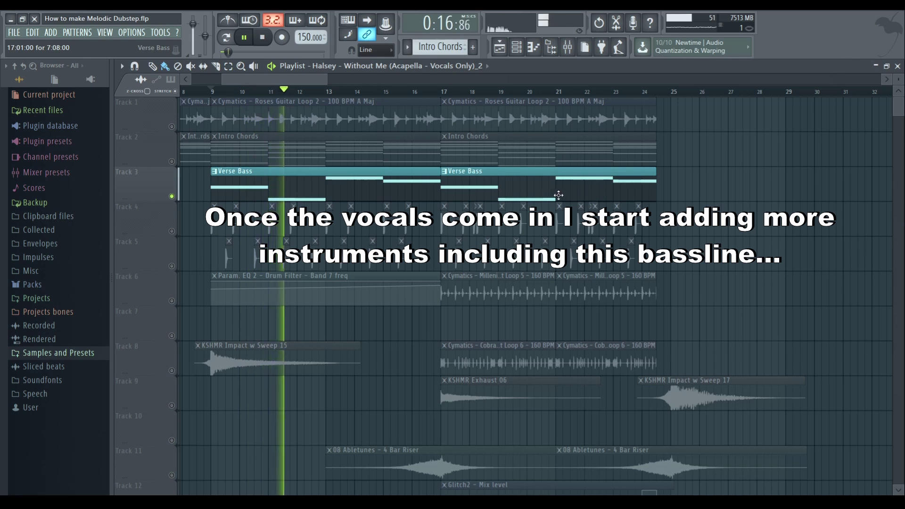
Open the Verse Bass pattern in the piano roll and examine its notes from the first bar
double_click(320, 194)
drag(447, 80, 162, 81)
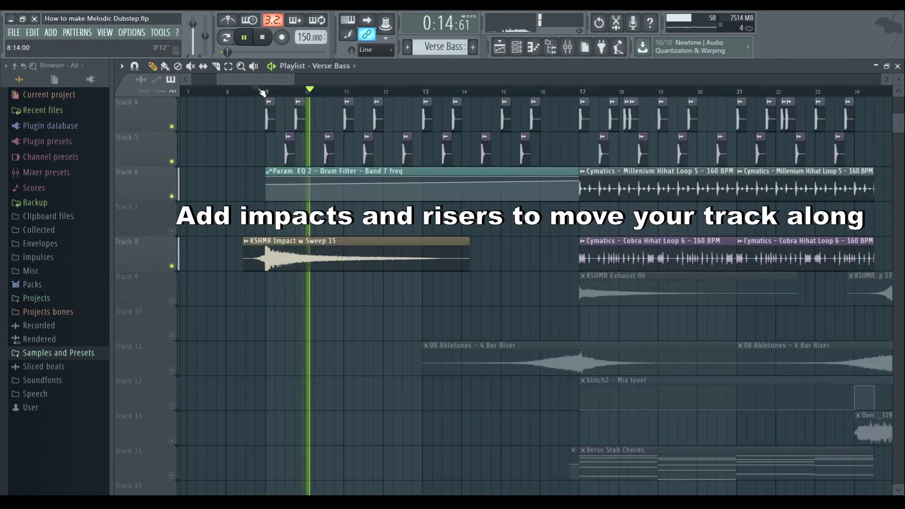
Mute playlist tracks 4 to 6 and play the impact and riser clips from about bars 8 and 24
drag(172, 196, 172, 127)
click(246, 90)
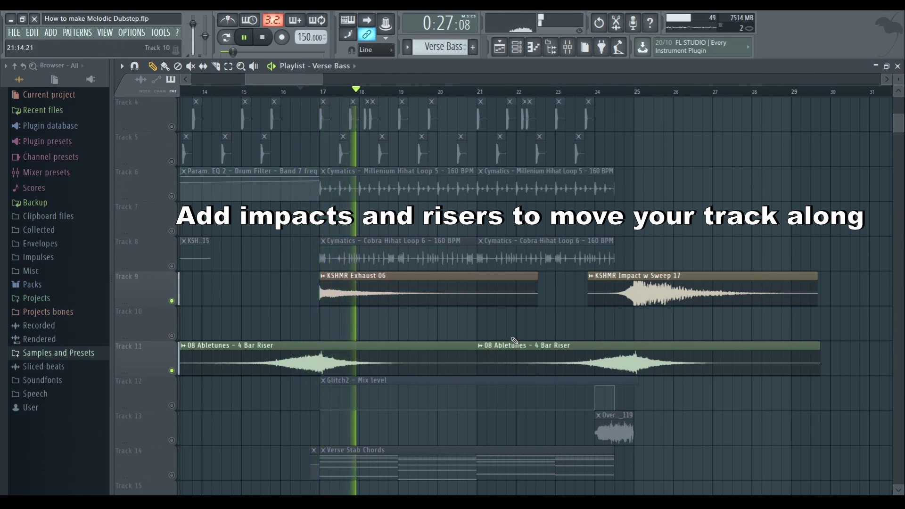
click(613, 92)
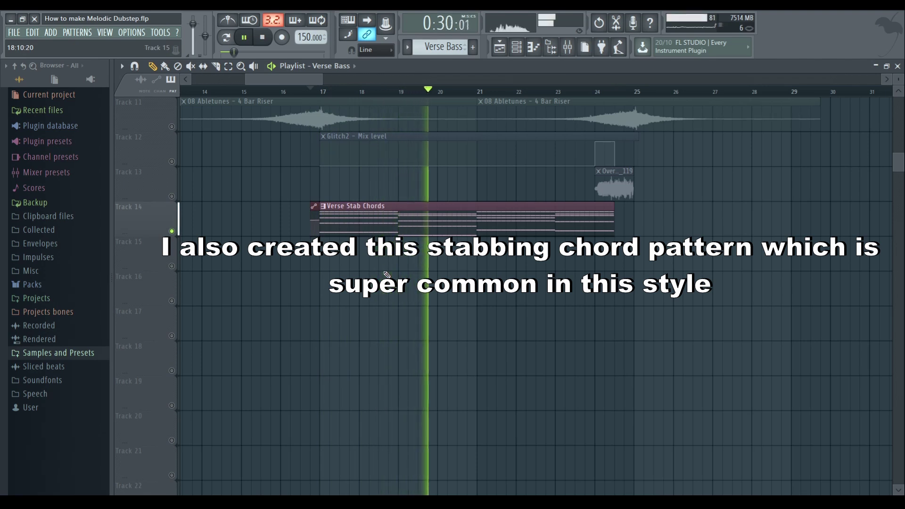
Open the Verse Stab Chords pattern in the piano roll and examine its chopped chord notes
click(384, 228)
double_click(384, 228)
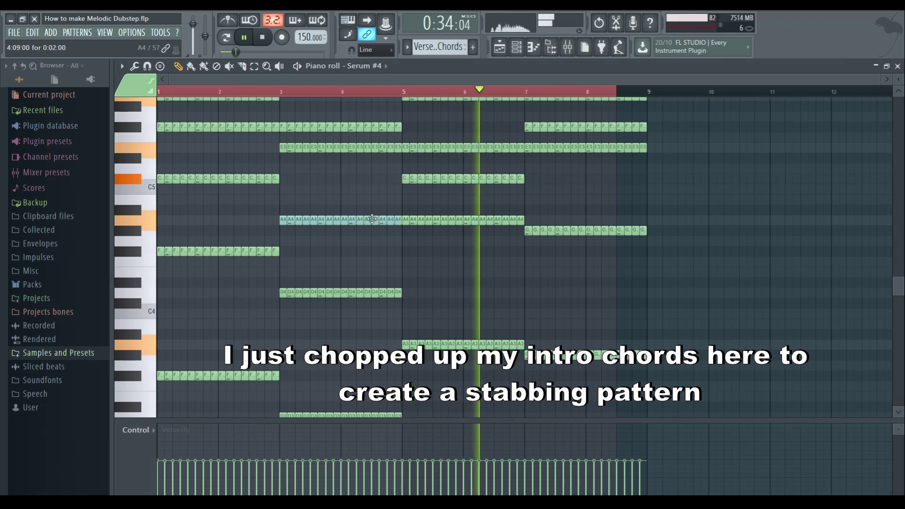
scroll(396, 238, up, 2)
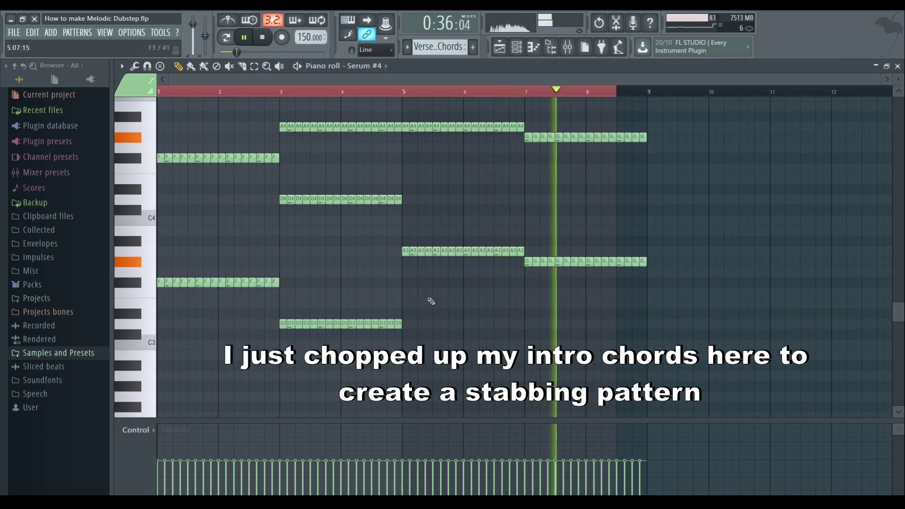
scroll(432, 301, down, 2)
scroll(432, 302, up, 3)
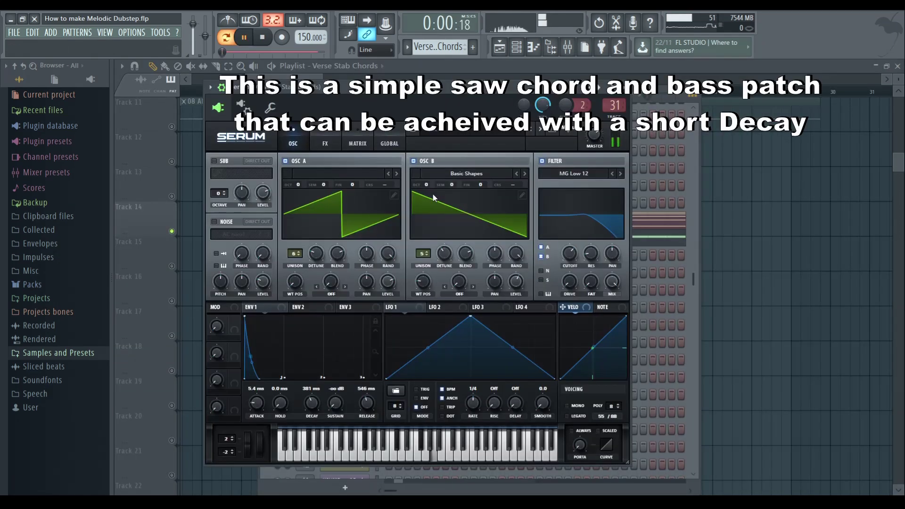
Inspect the effects and oscillators of the Serum #4 chord patch and the Serum #5 stab bass patch, and close both
click(325, 136)
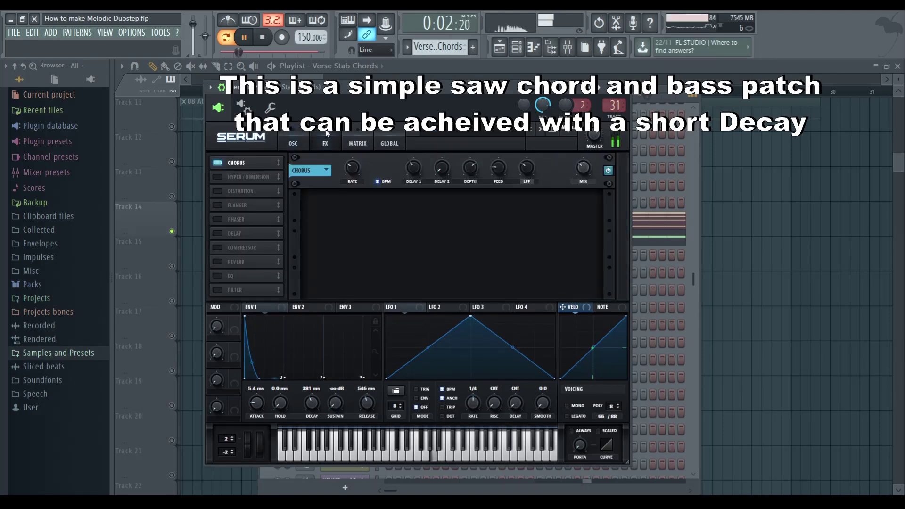
click(296, 137)
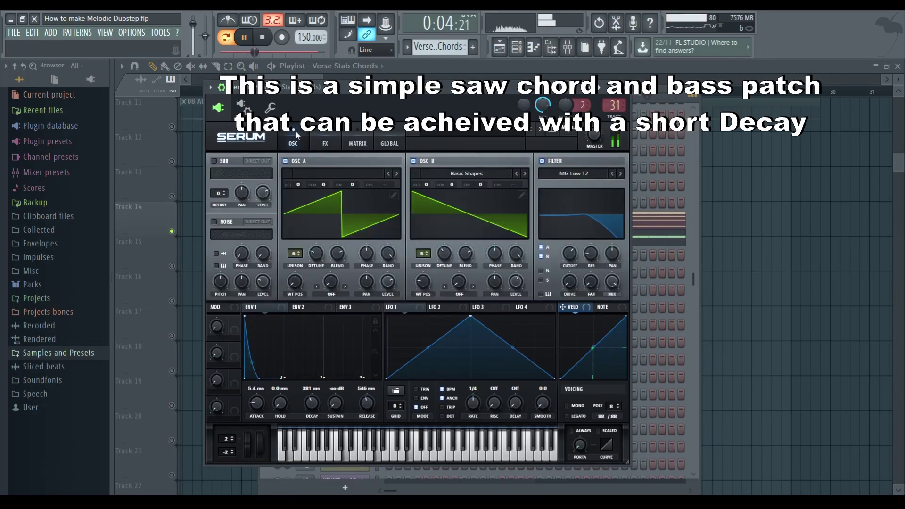
click(627, 89)
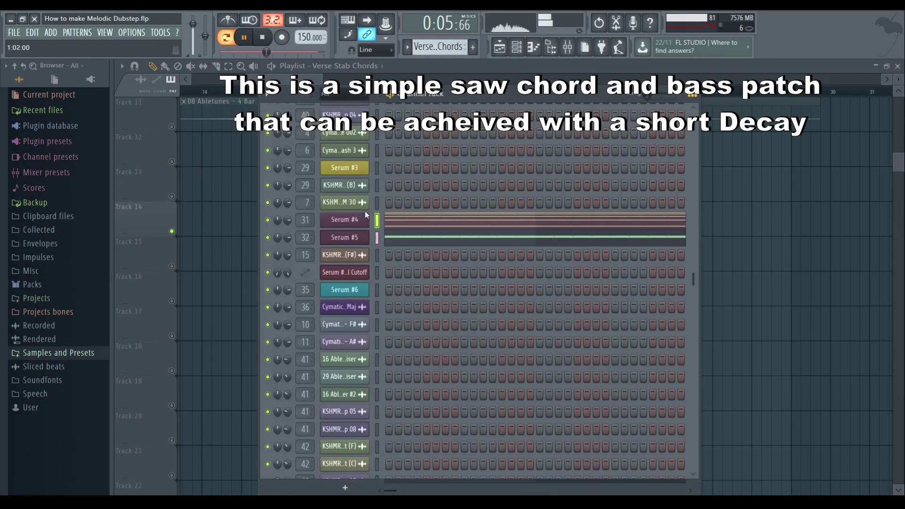
click(329, 241)
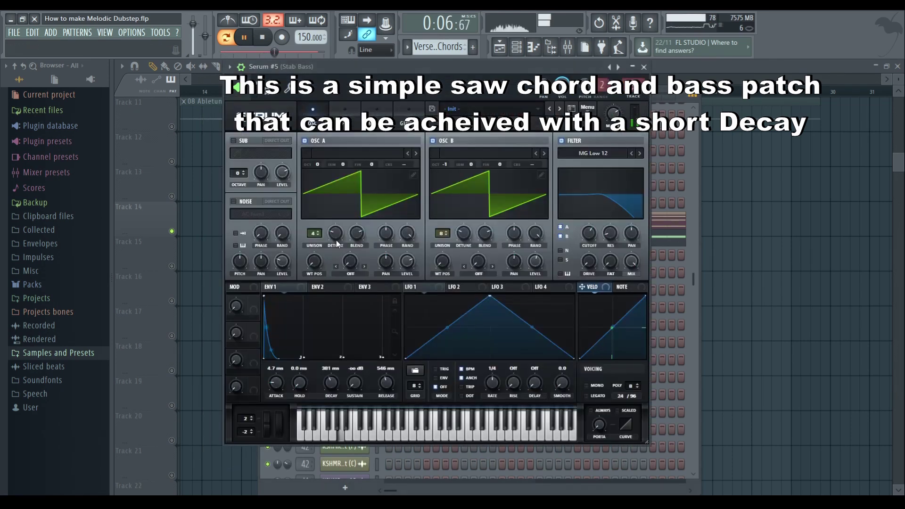
click(644, 67)
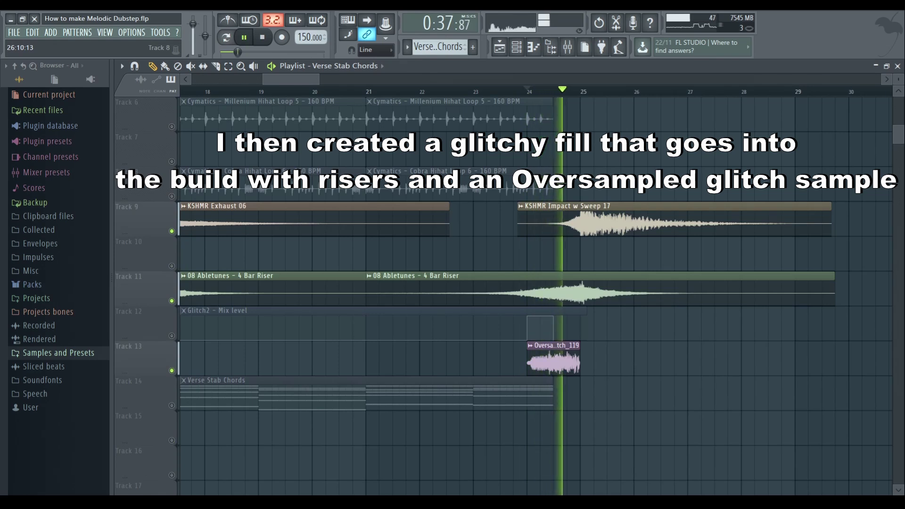
Replay the glitch fill from bar 24, stop playback and close the Glitch2 plugin on the SIDECHAIN track
key(space)
key(space)
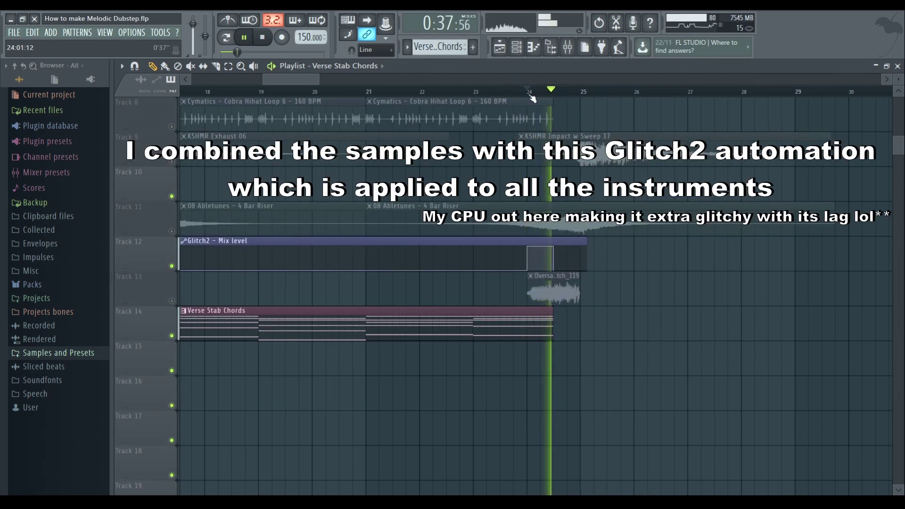
click(530, 95)
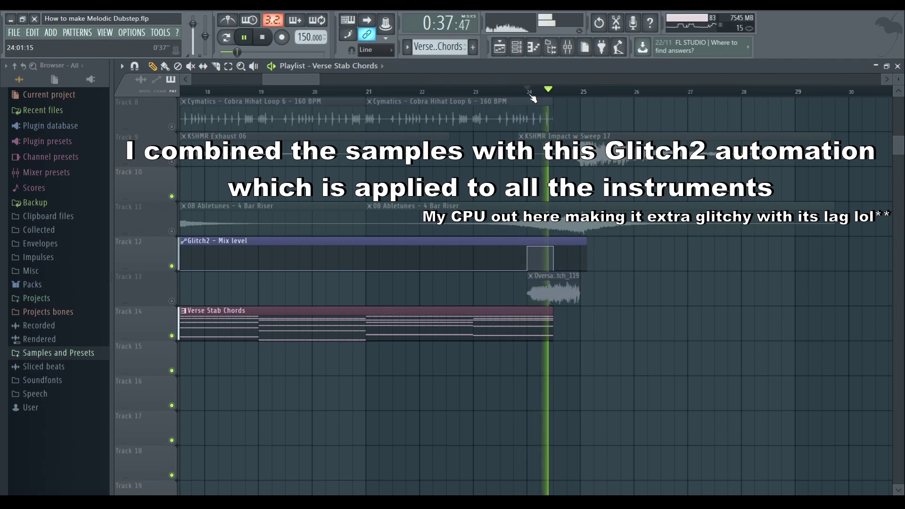
click(533, 95)
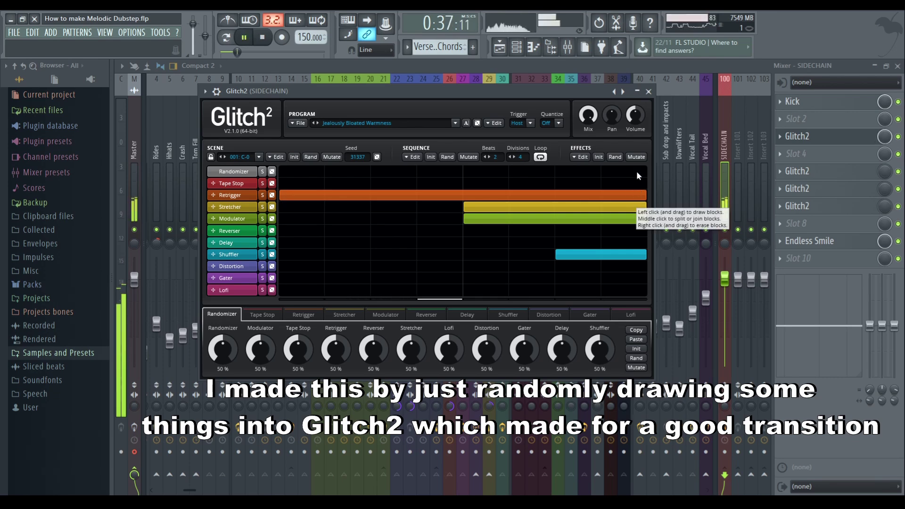
key(space)
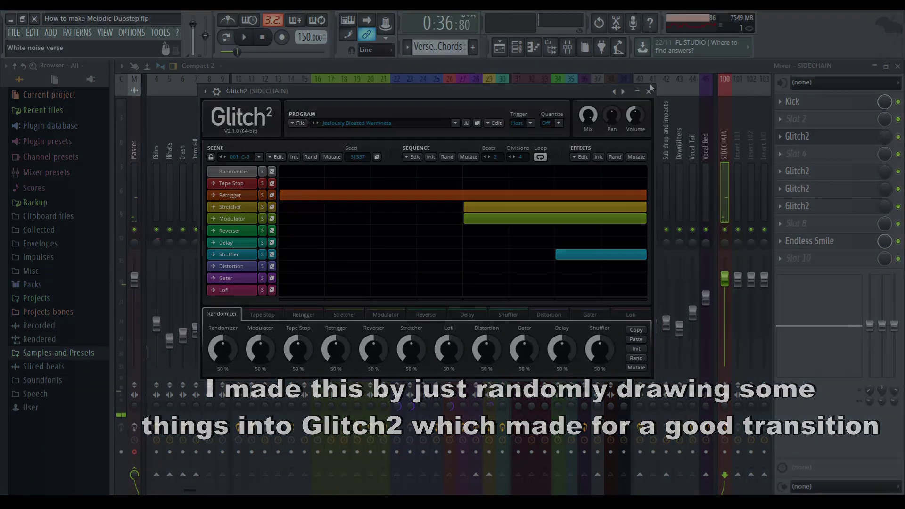
click(648, 91)
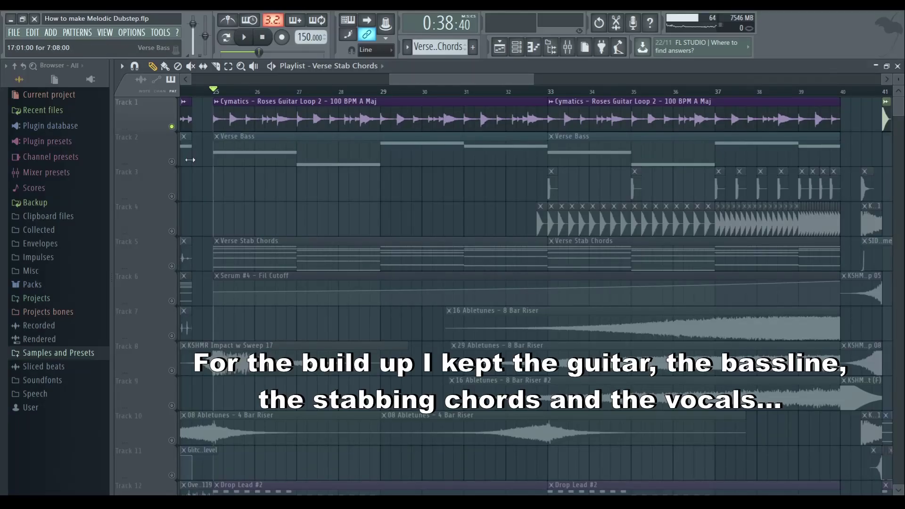
Isolate the Verse Bass track in the build-up from bar 25 and review the build-up's instrument tracks
click(191, 158)
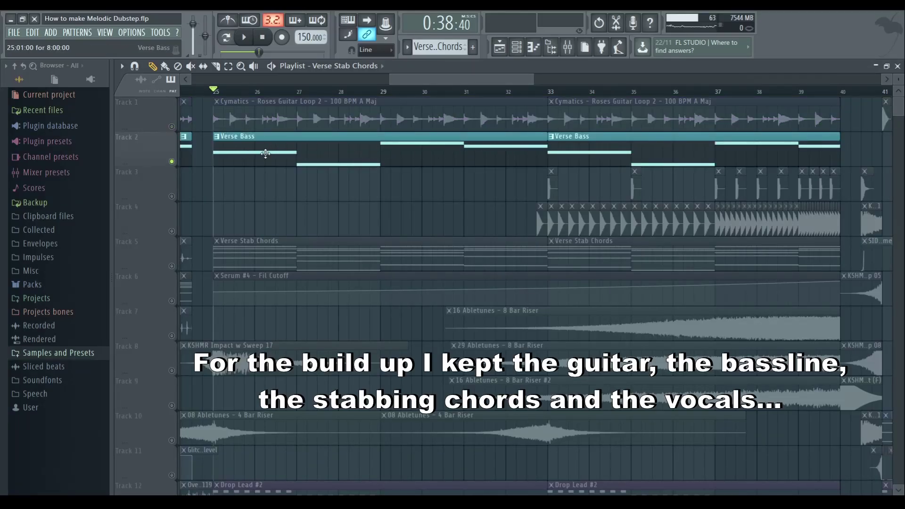
scroll(254, 189, down, 1)
click(235, 228)
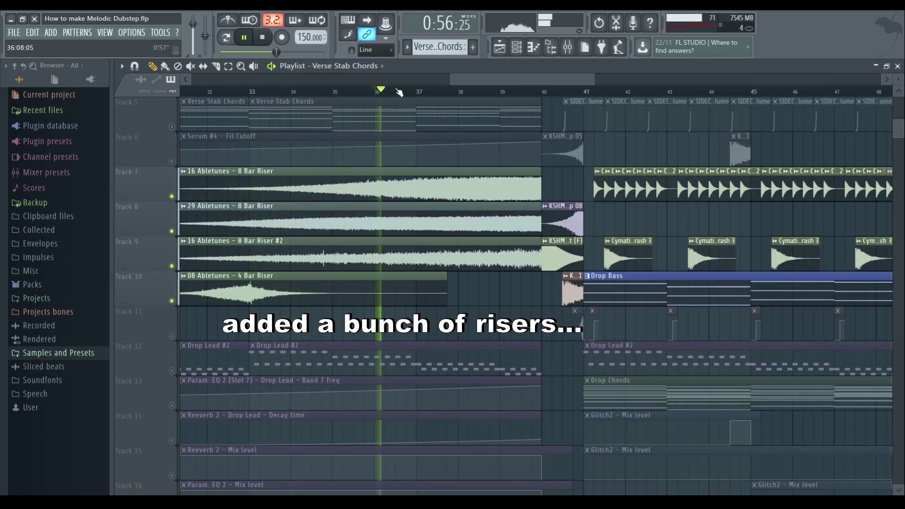
Play the build-up's risers from about bar 38 and the filtered Drop Lead #2 from bar 31
click(460, 91)
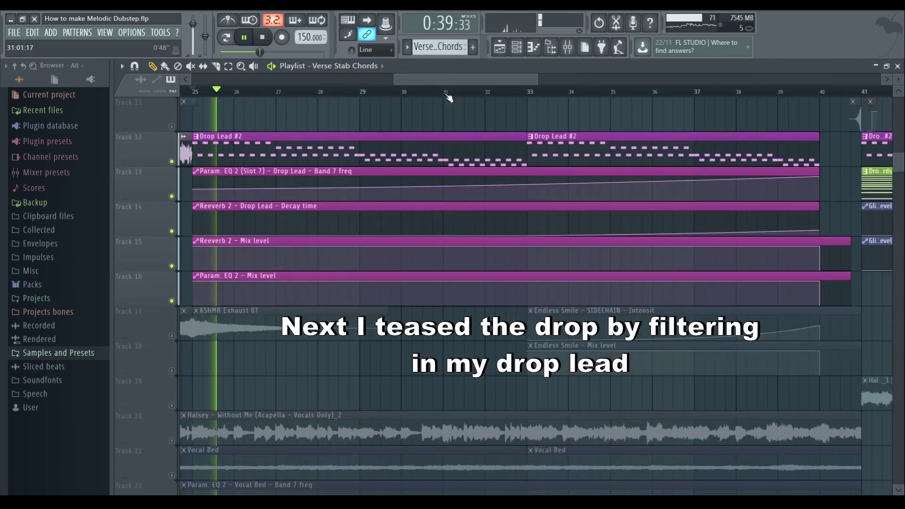
click(447, 93)
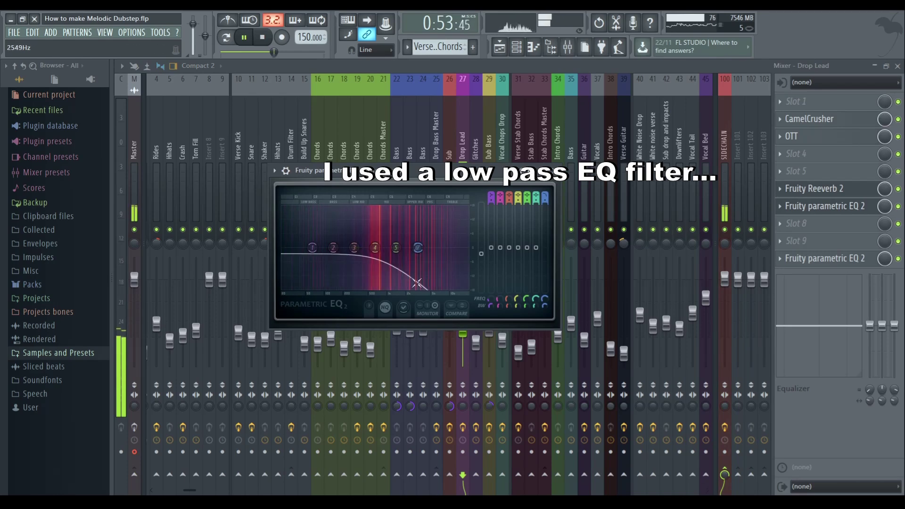
Raise the low-pass frequency of band 7 in the Drop Lead's Fruity parametric EQ 2
drag(416, 248, 444, 261)
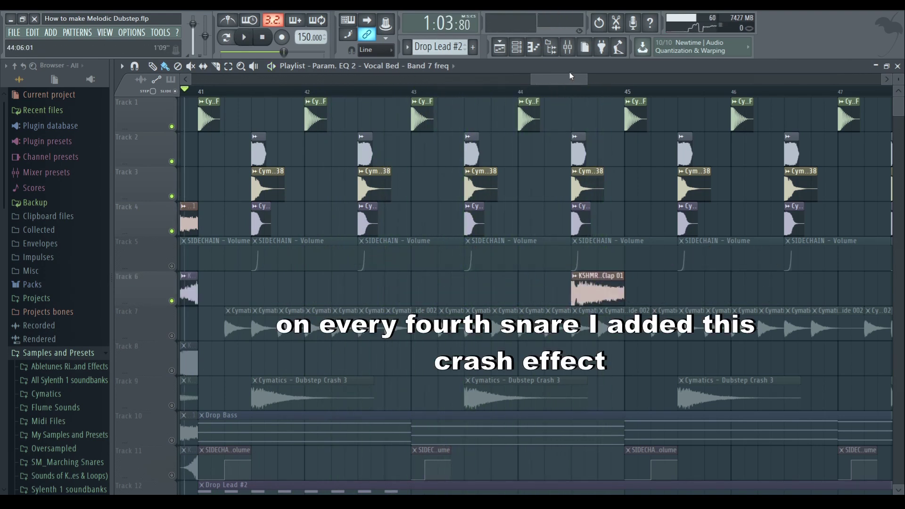
Move the playback position to about bar 43 in the drop's drum section
click(448, 89)
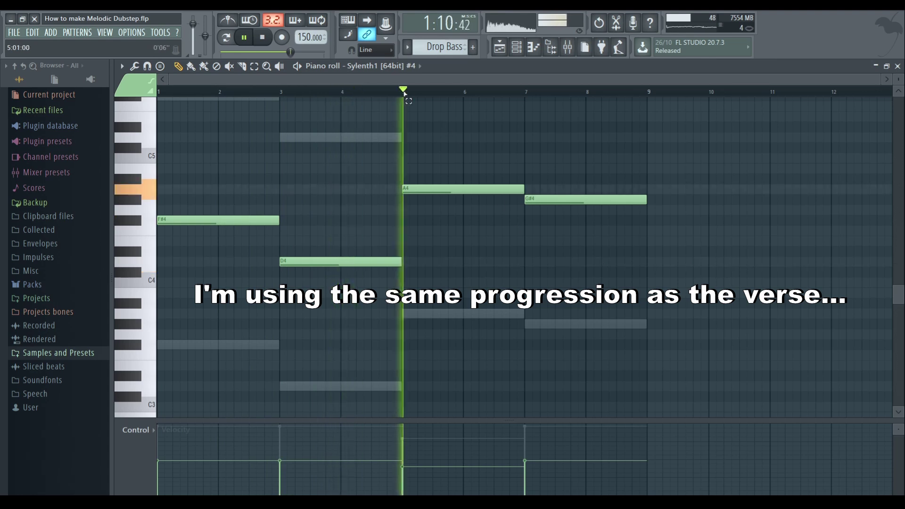
Play the Drop Bass progression from bar 7 and inspect the part settings of the Sylenth1 #5 bass layer
click(527, 93)
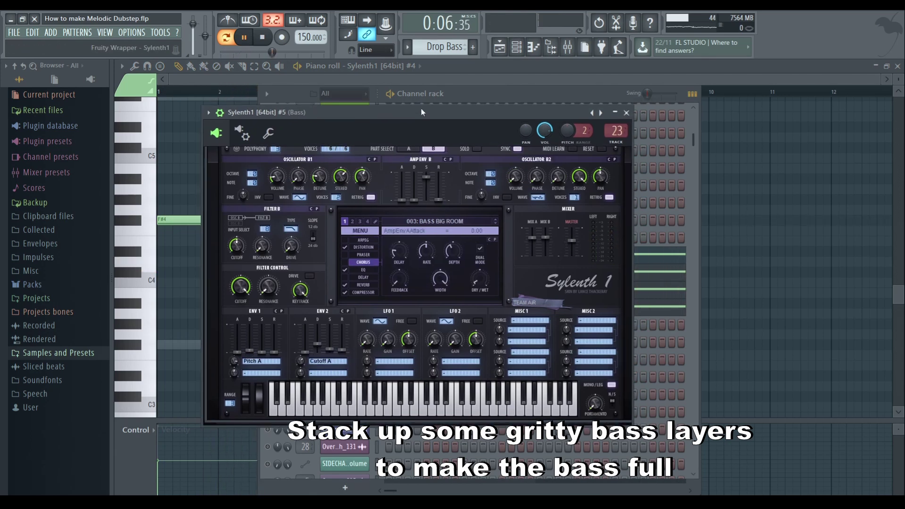
drag(422, 109, 424, 107)
click(436, 145)
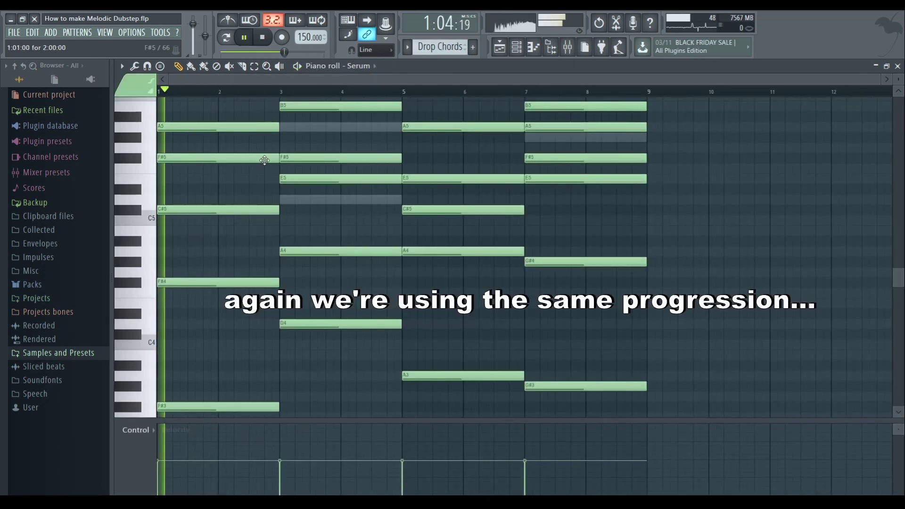
Examine the upper notes of the Drop Chords pattern and play it from bar 5
scroll(394, 202, up, 6)
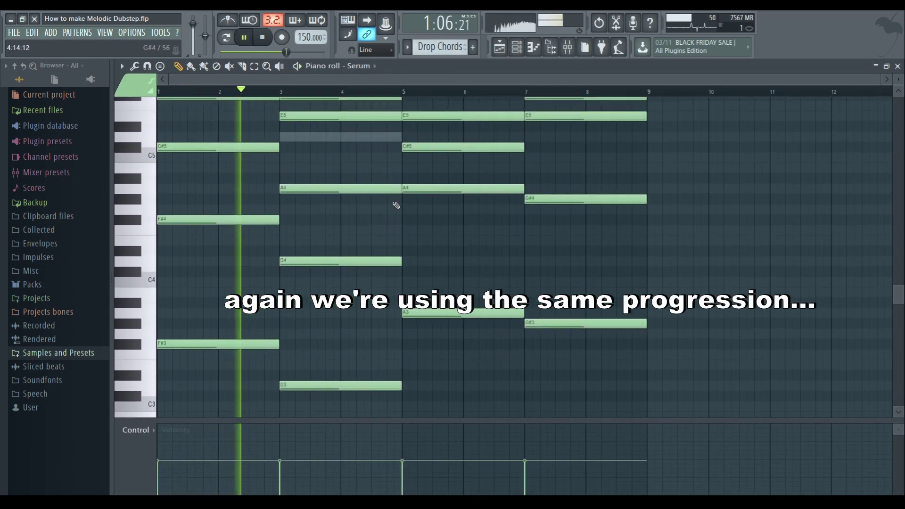
click(404, 92)
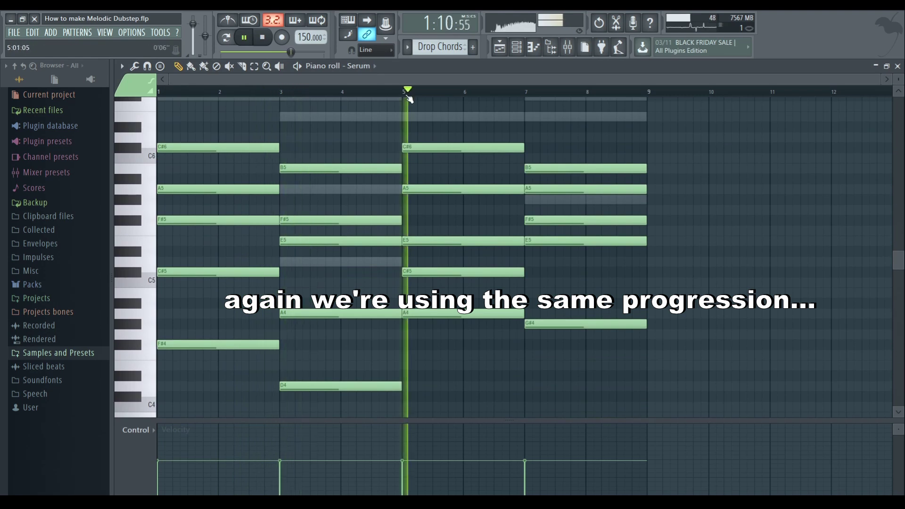
Play the Drop Chords progression from bar 7 and inspect part A of the Sylenth1 #3 chord layer
click(526, 91)
scroll(678, 206, down, 3)
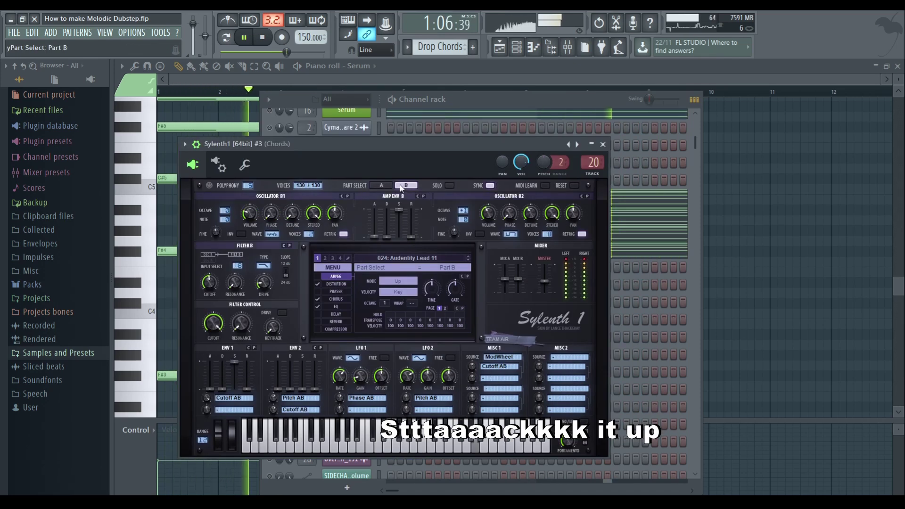
click(382, 185)
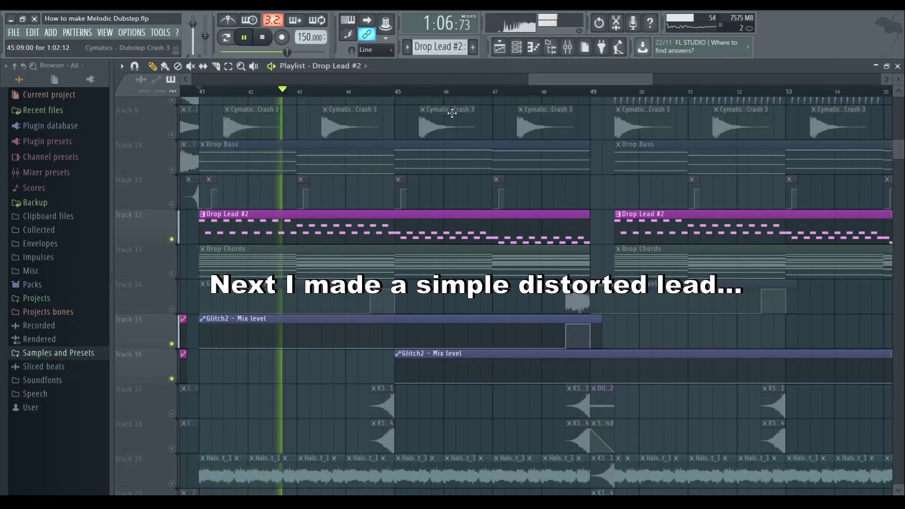
Examine the Drop Lead #2 notes, the Serum #2 effects and the last Fruity parametric EQ 2 on the Drop Lead mixer track
click(534, 53)
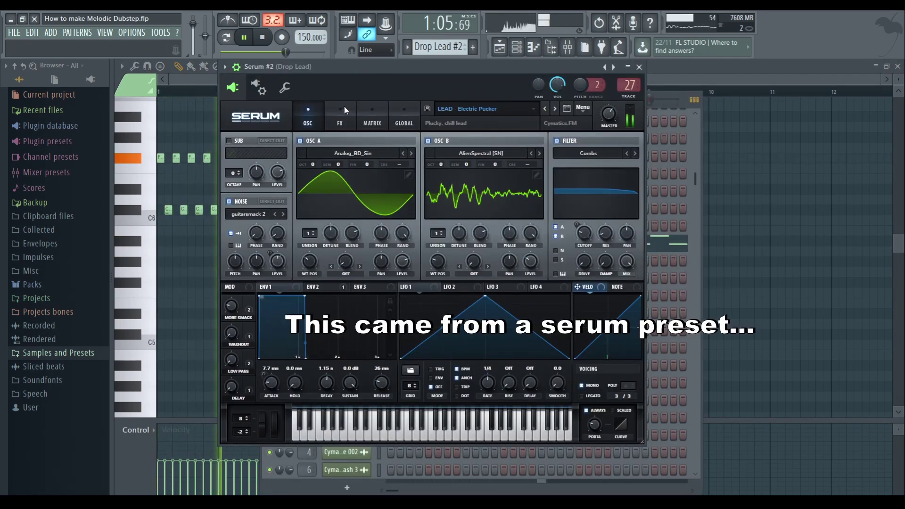
click(340, 120)
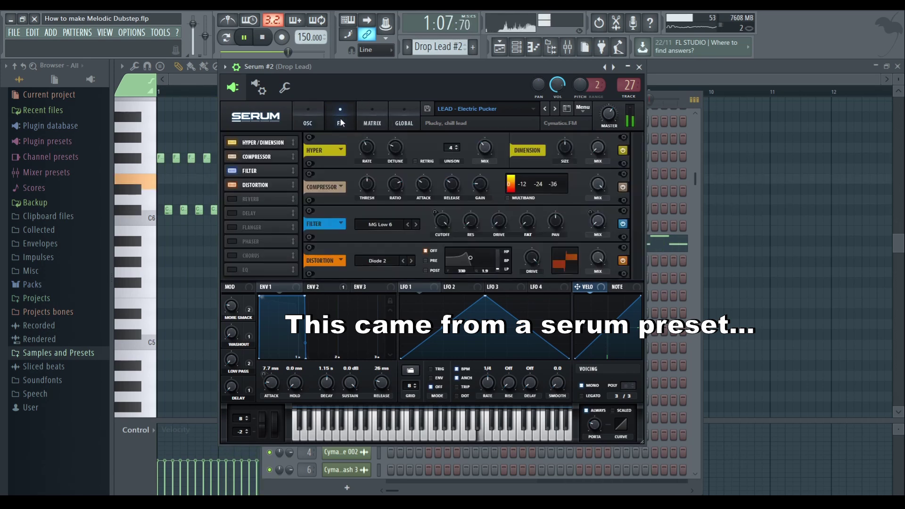
click(315, 116)
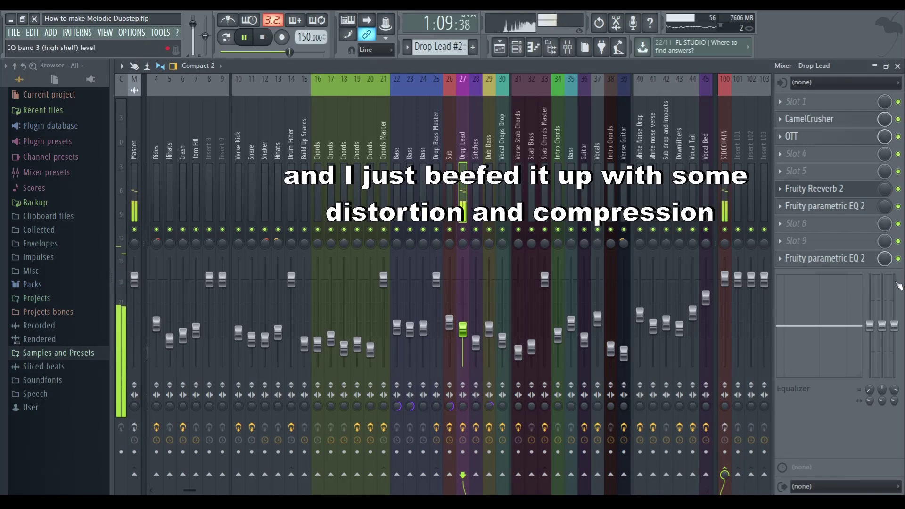
click(853, 261)
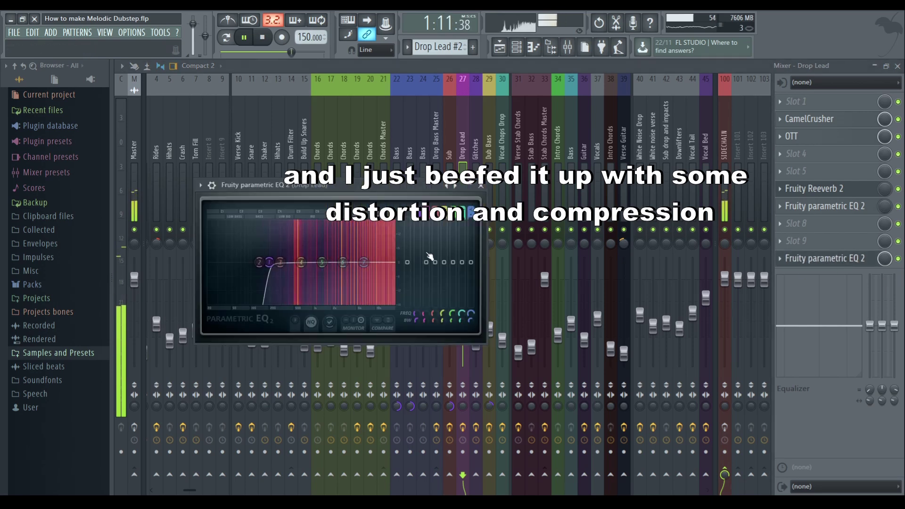
click(482, 188)
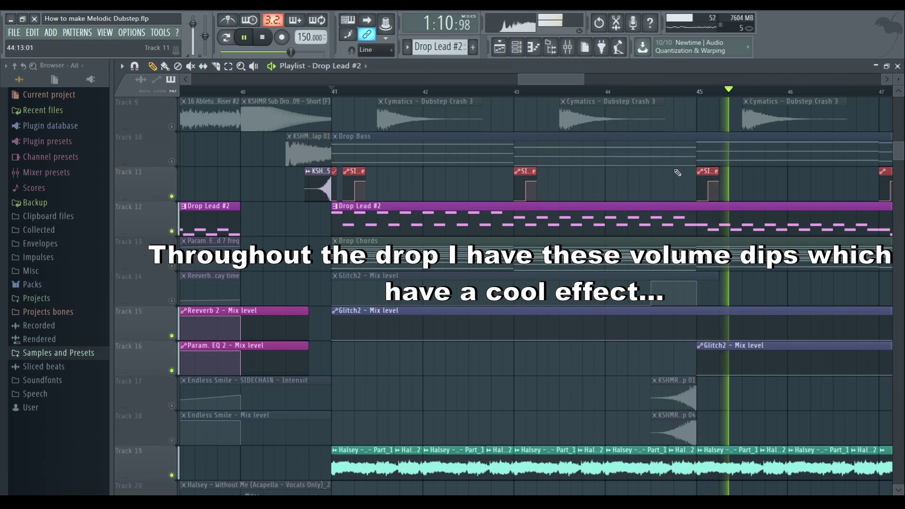
Play the drop's glitch and sweep transitions near bars 44, 48, 52 and 56 in the playlist
drag(537, 76, 583, 80)
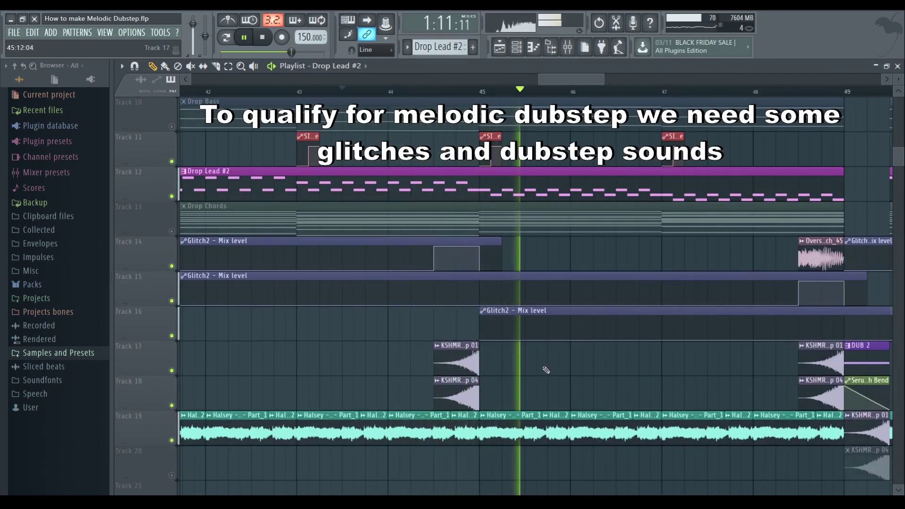
click(416, 95)
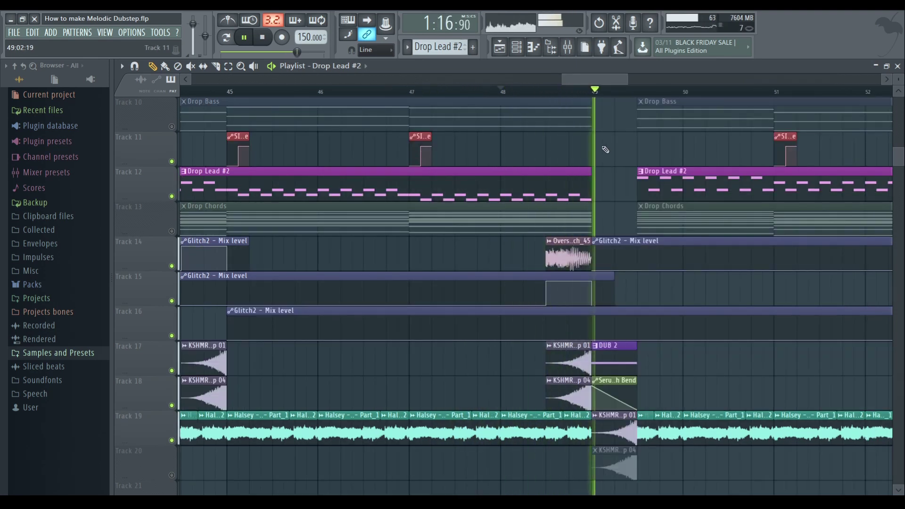
click(501, 96)
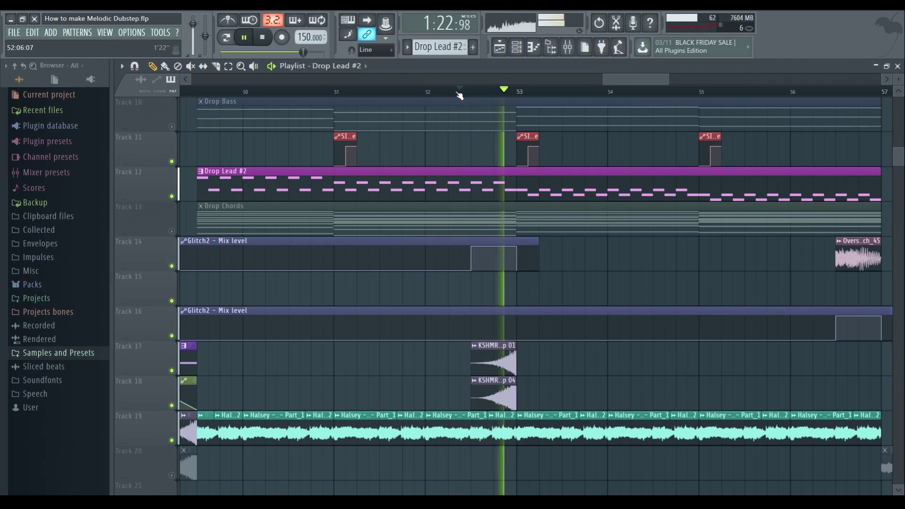
click(404, 93)
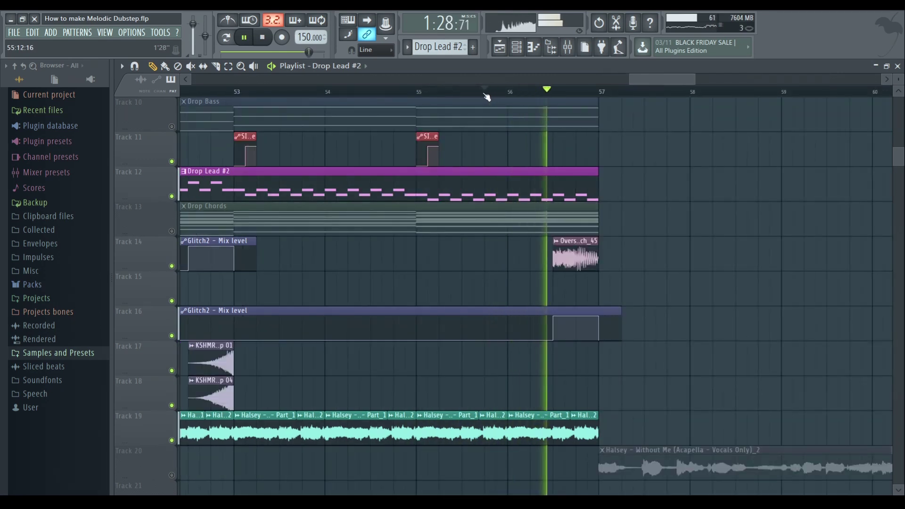
click(487, 95)
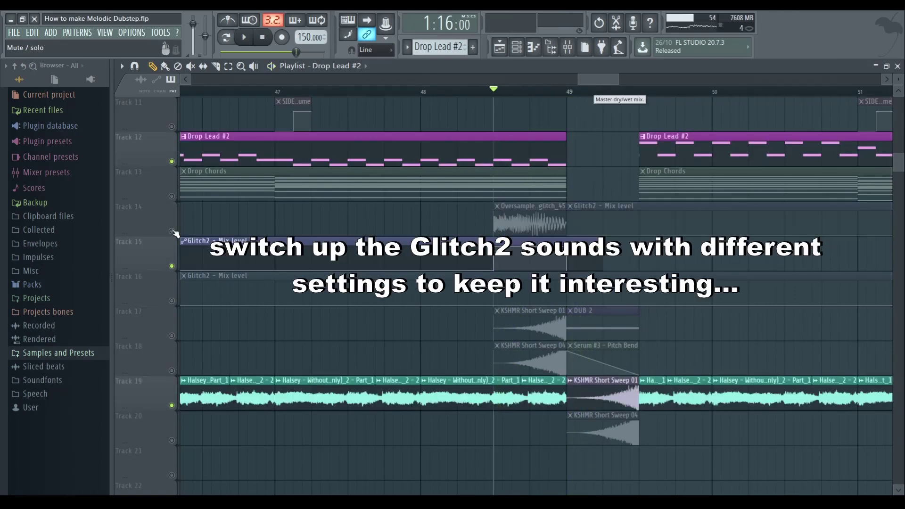
Play the Track 15 Glitch2 mix level section from the middle of bar 48
key(space)
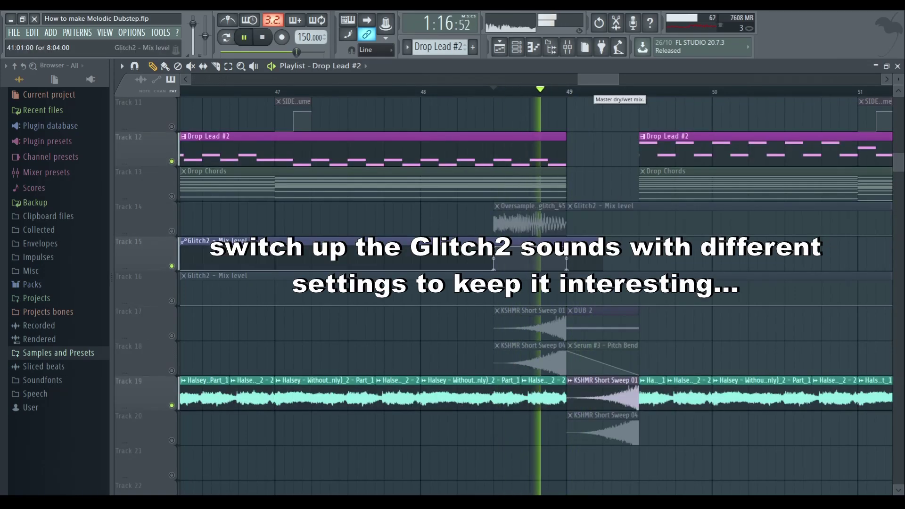
key(space)
key(space)
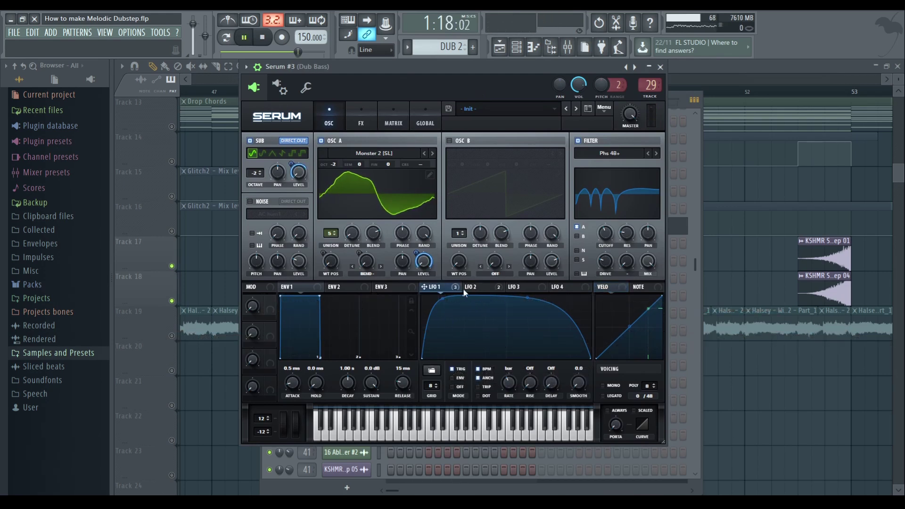
Inspect LFO 2 and the effects chain of the Serum #3 Dub Bass and toggle playback
click(484, 288)
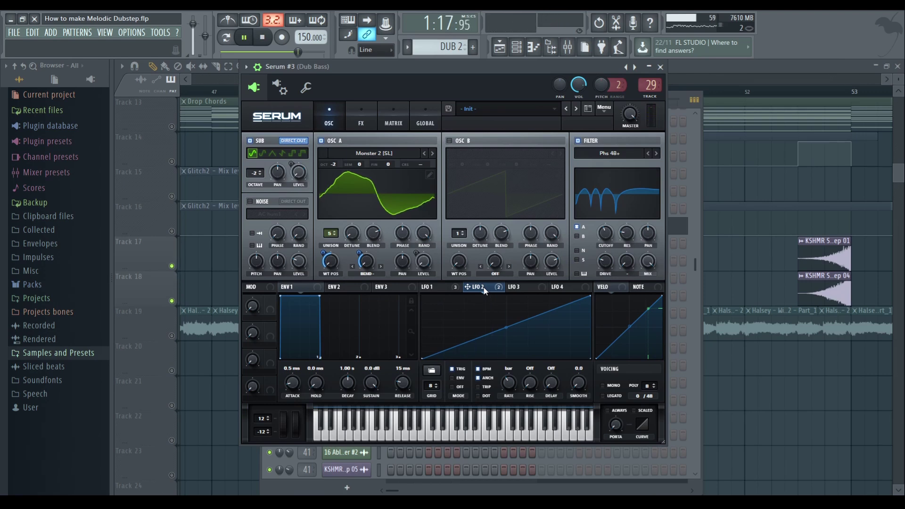
click(363, 122)
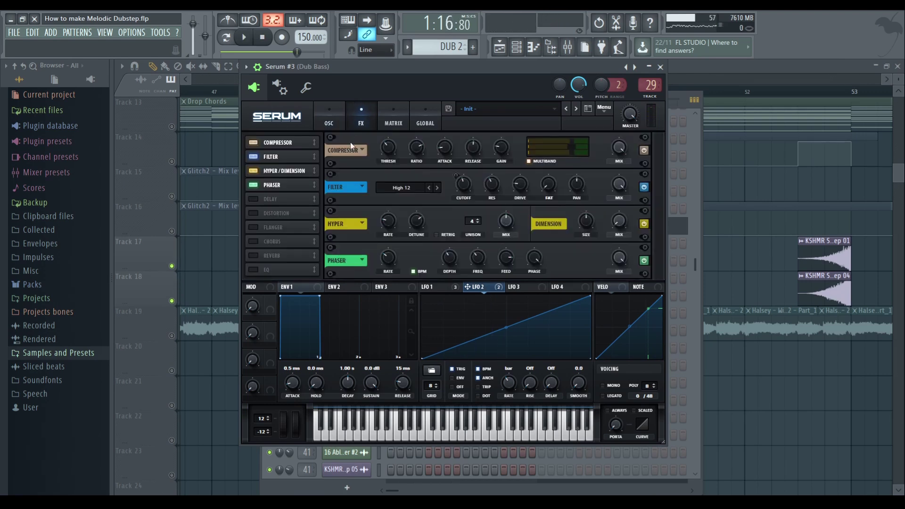
key(space)
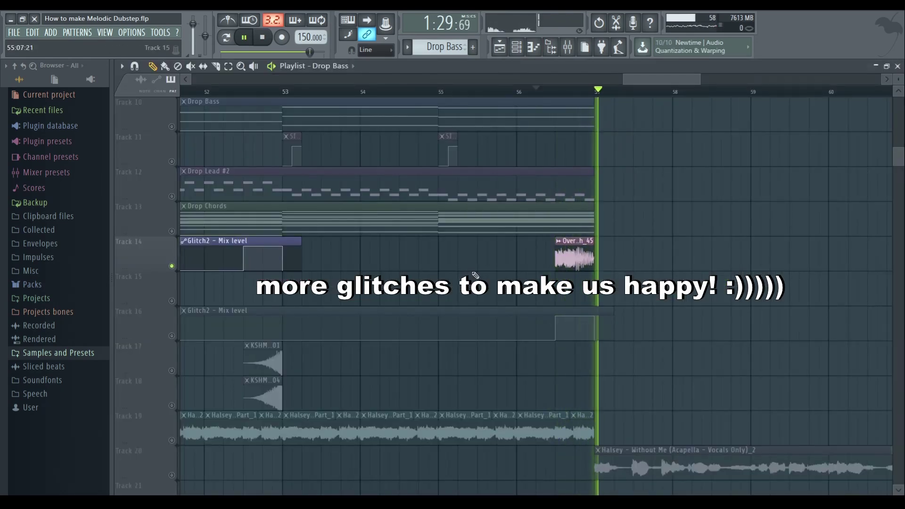
Replay the soloed Track 14 glitch sample from about bar 56 and stop playback
key(space)
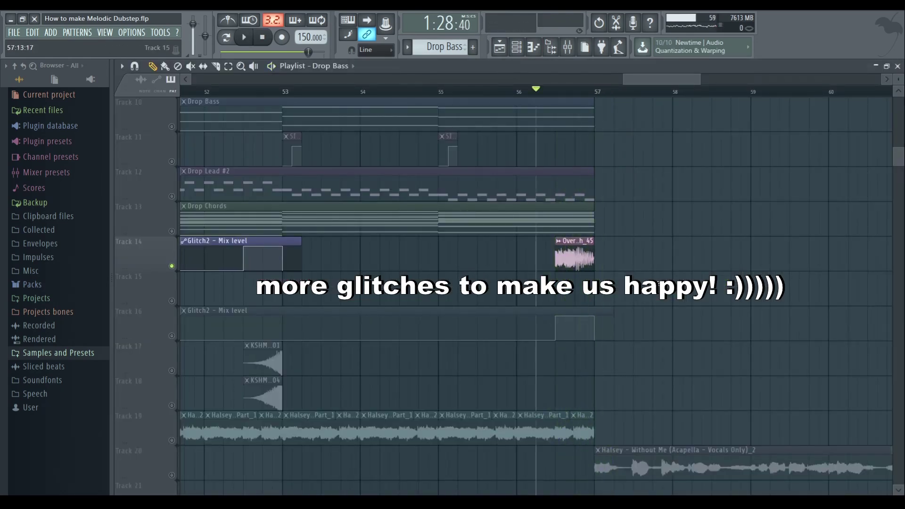
key(space)
key(space)
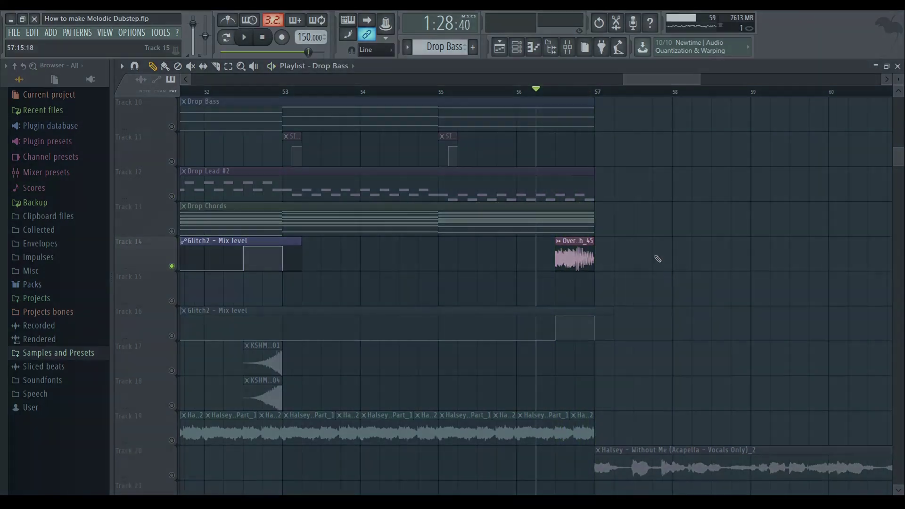